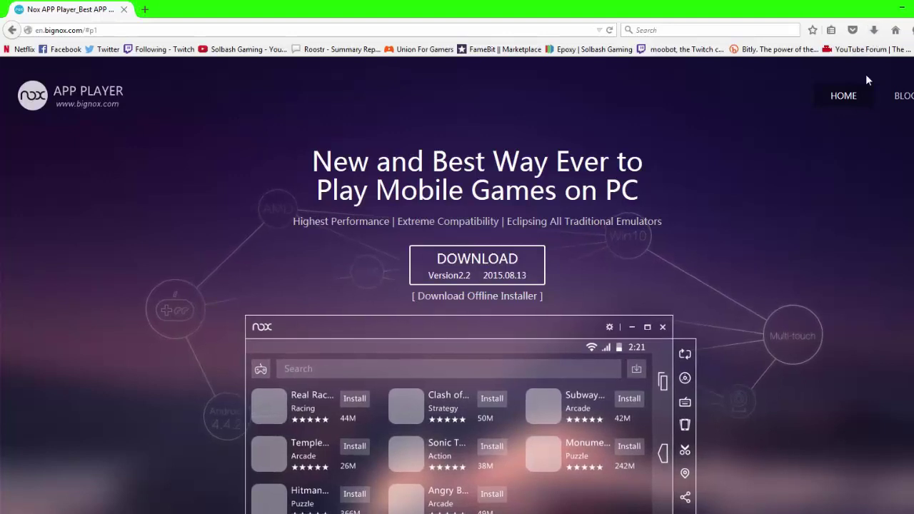
Step: Check the downloaded Nox_setup_v2.2.0.0_dl_En.exe in the browser's recent downloads and minimize the browser
left_click(874, 30)
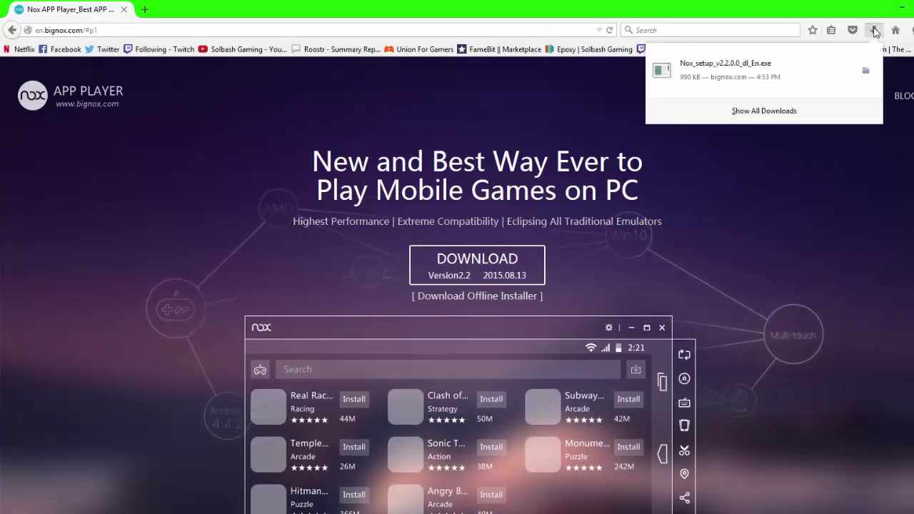
left_click(776, 74)
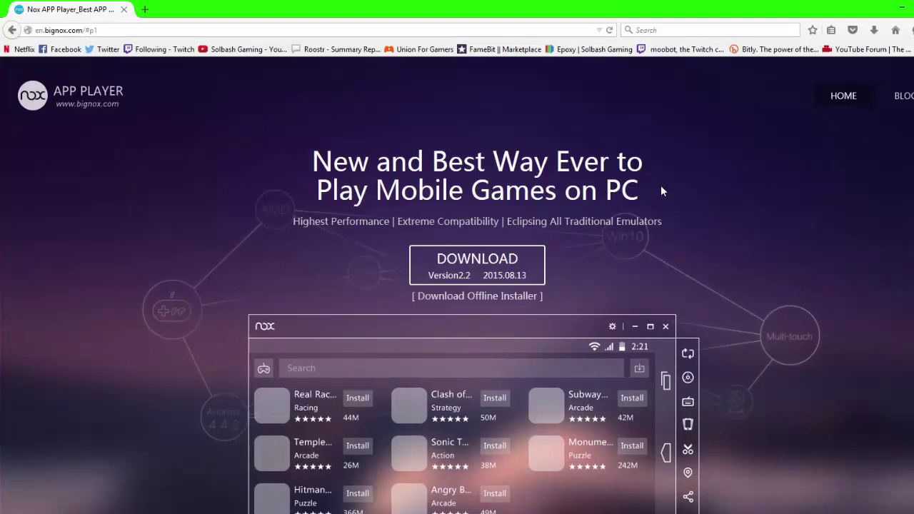
left_click(901, 8)
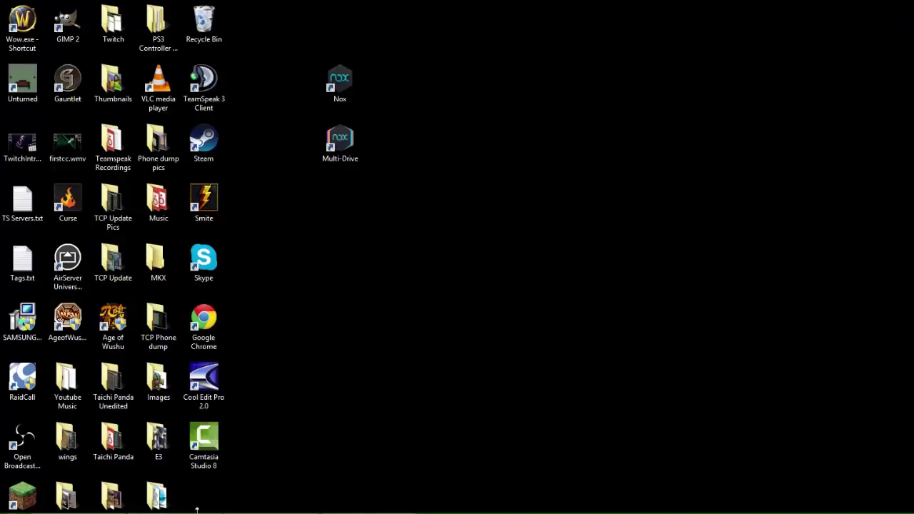
Step: Highlight the Nox and Multi-Drive shortcuts on the desktop, clear the selection and bring up the running Nox emulator window
left_click_drag(310, 41, 379, 187)
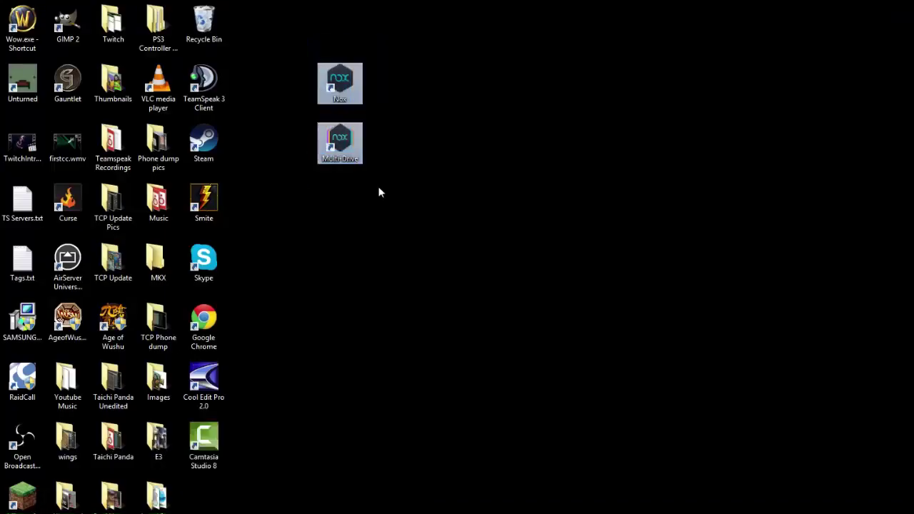
left_click(431, 176)
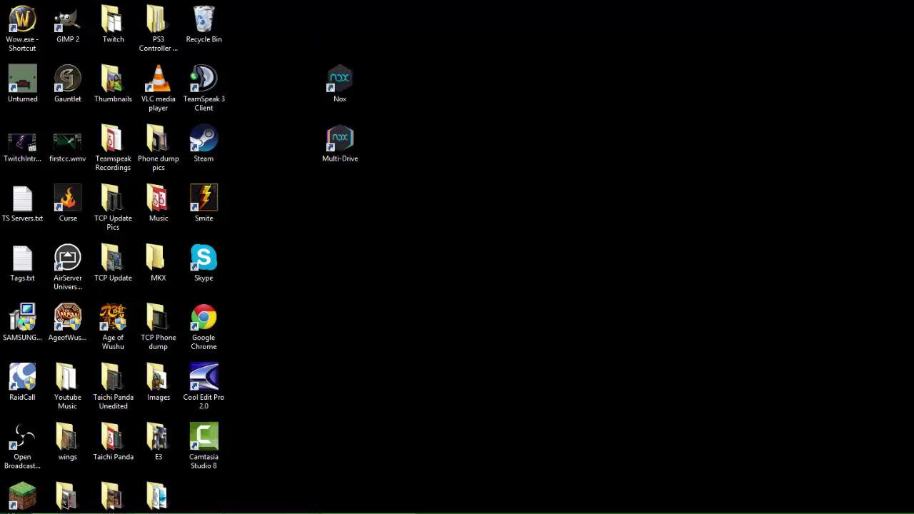
left_click(165, 513)
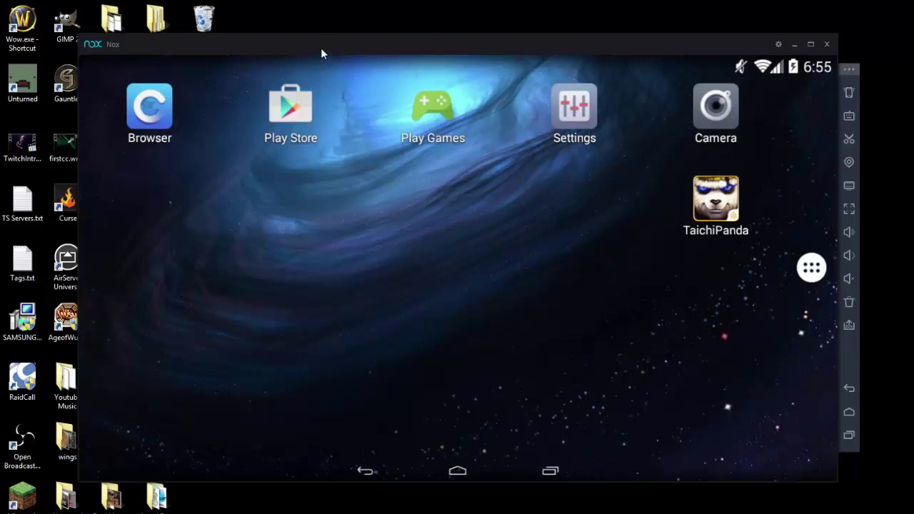
Step: Move the Nox window slightly across the desktop and resize it from its upper-left corner, first smaller and back to a large size
left_click_drag(324, 48, 355, 47)
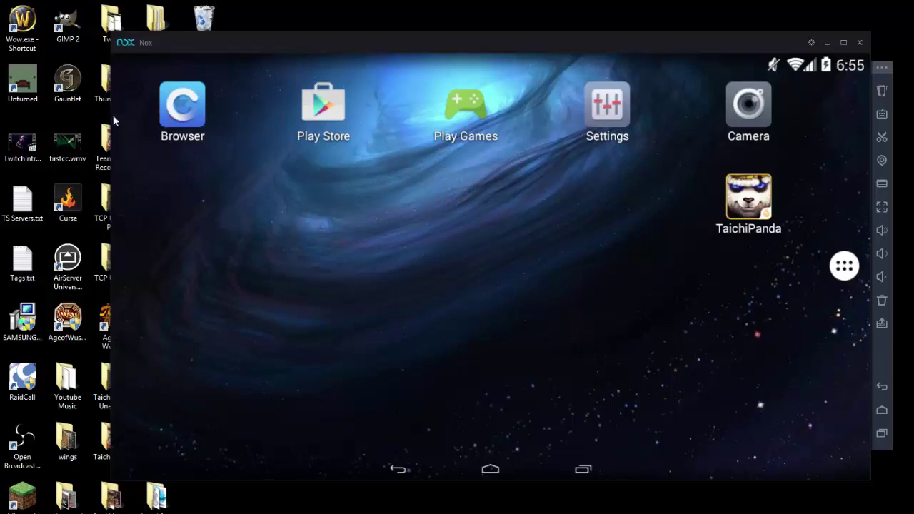
left_click_drag(119, 42, 278, 139)
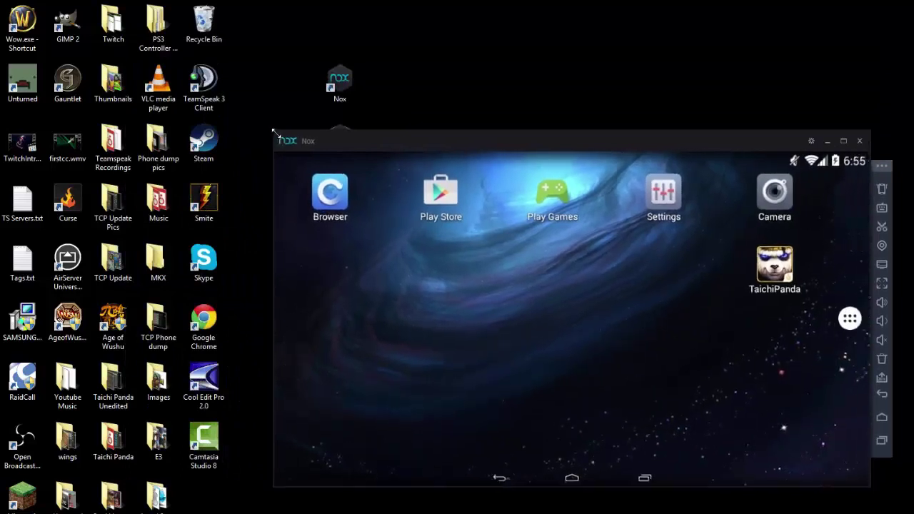
left_click_drag(273, 132, 123, 31)
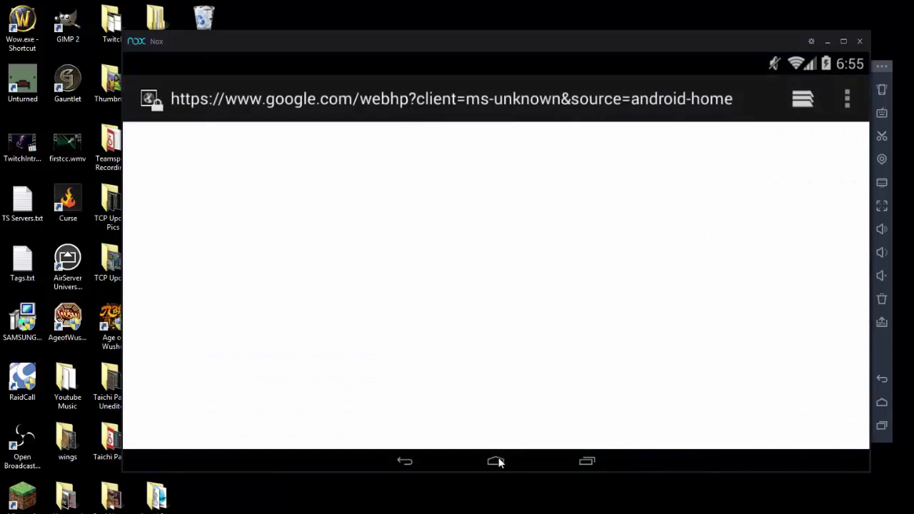
Step: Return from the emulator's browser to the home screen and open the Play Store's search
left_click(499, 462)
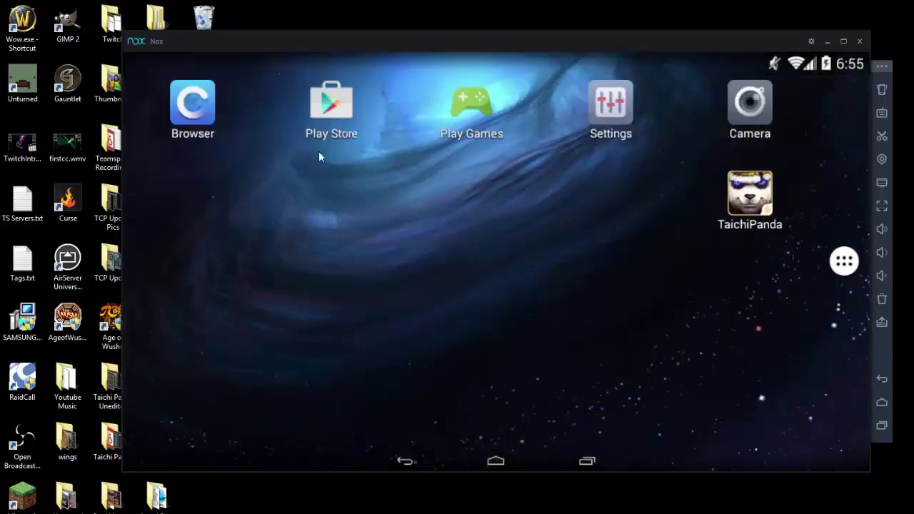
left_click(327, 116)
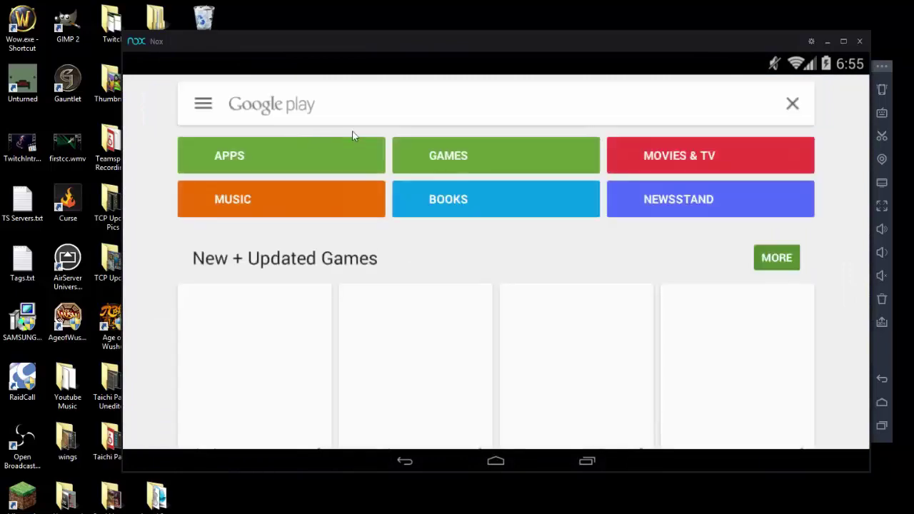
left_click(378, 109)
left_click(322, 161)
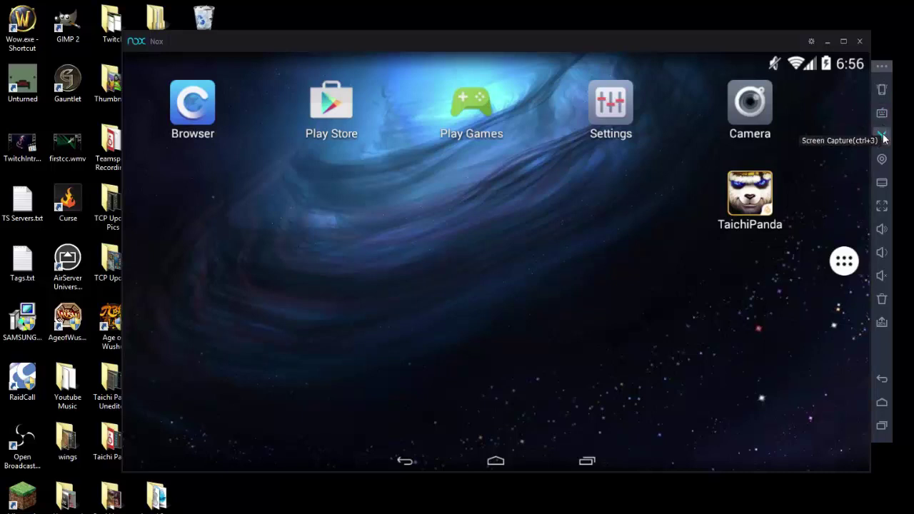
Step: Switch the emulator to full screen and back, and try the Add apk option
left_click(882, 207)
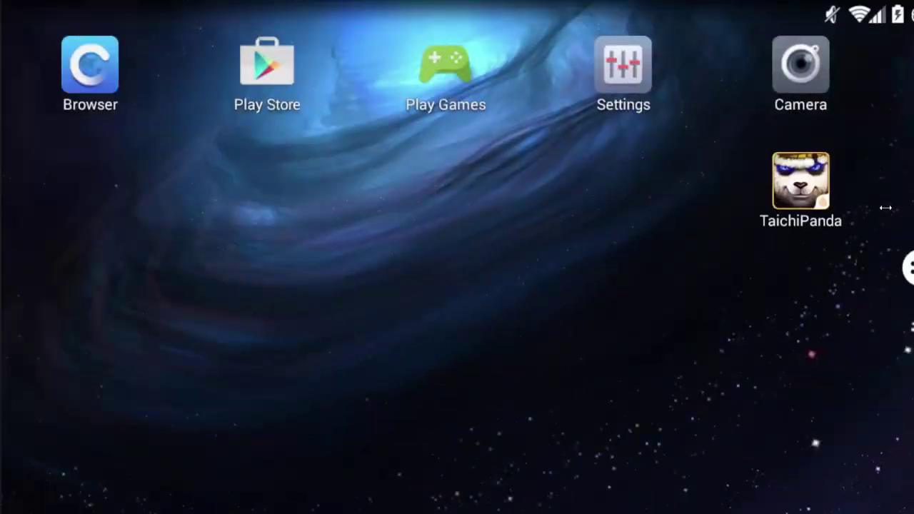
left_click(886, 207)
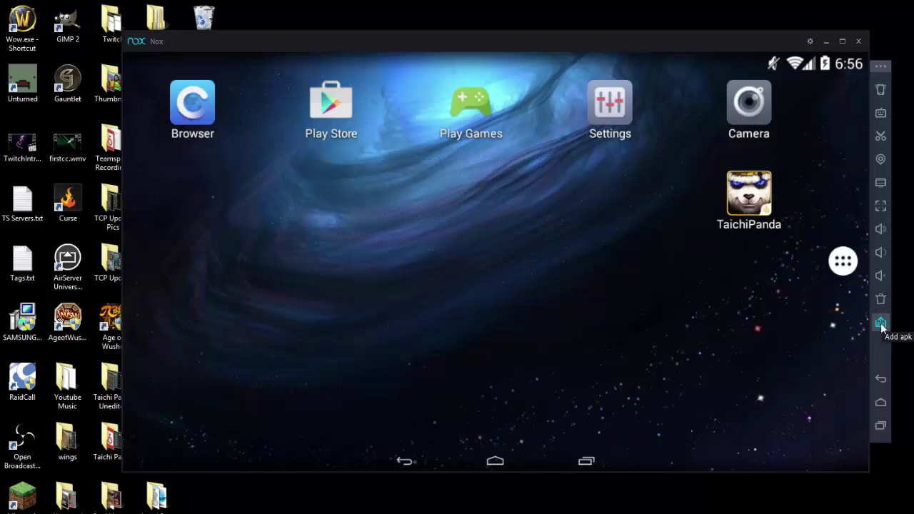
left_click(881, 324)
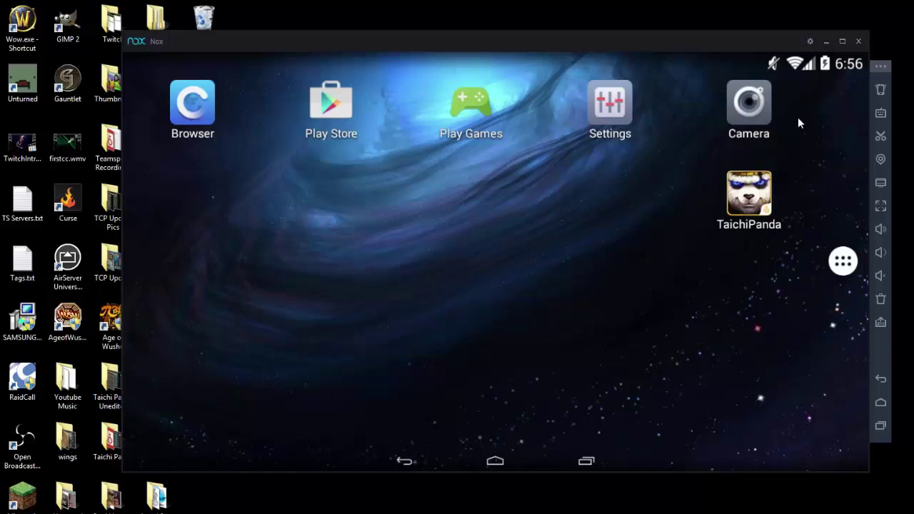
Step: Review the emulator's General and Advanced system settings, including performance and startup resolution, and close the settings
left_click(812, 42)
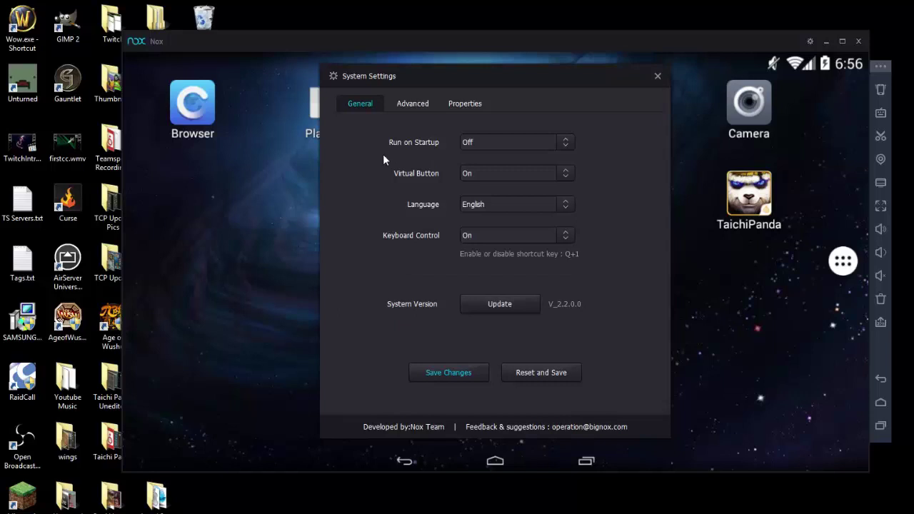
left_click(416, 104)
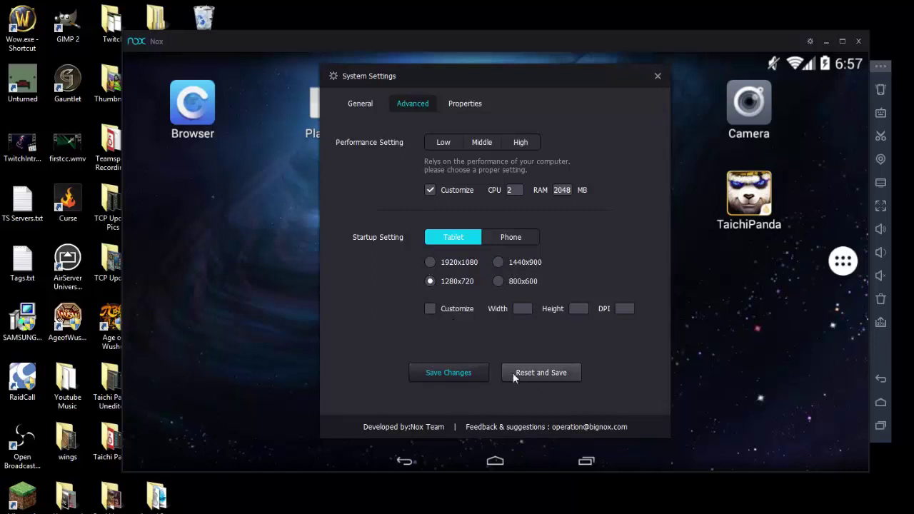
left_click(657, 77)
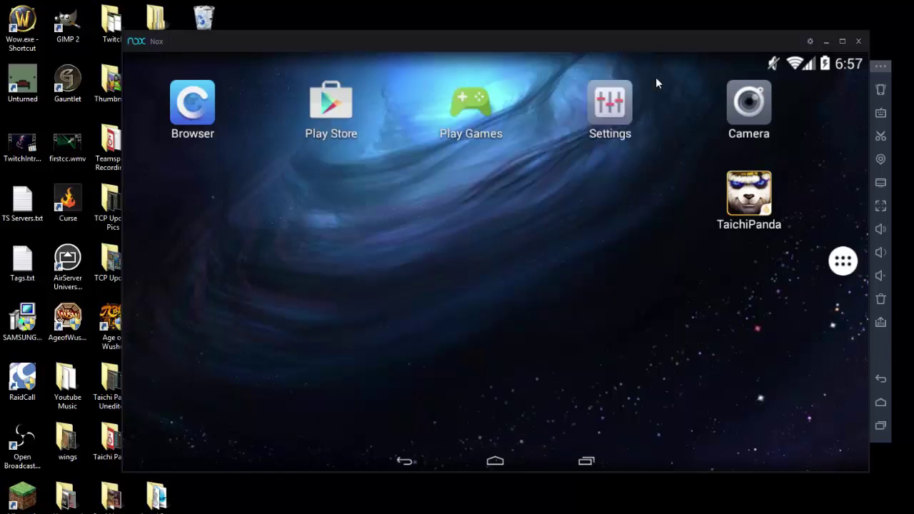
Step: Launch TaichiPanda, inspect its keyboard control mapping and try moving the character to the right
left_click(744, 202)
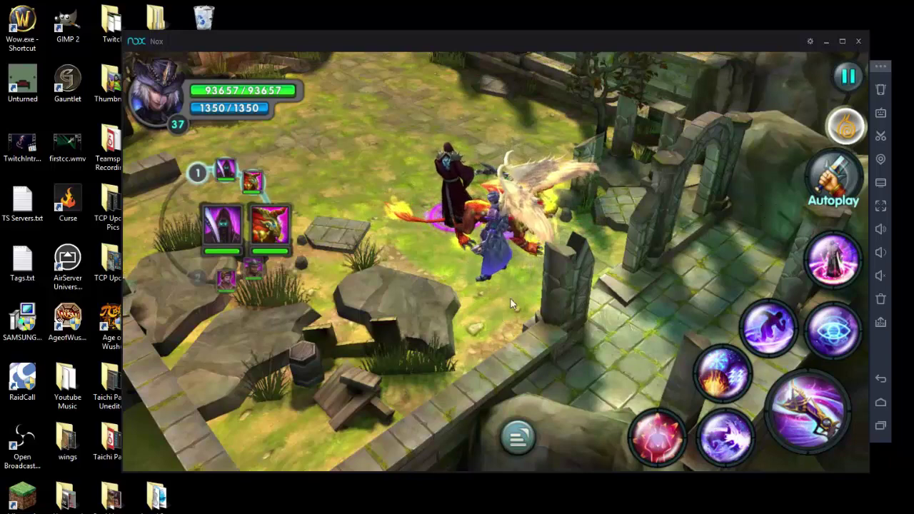
left_click(881, 115)
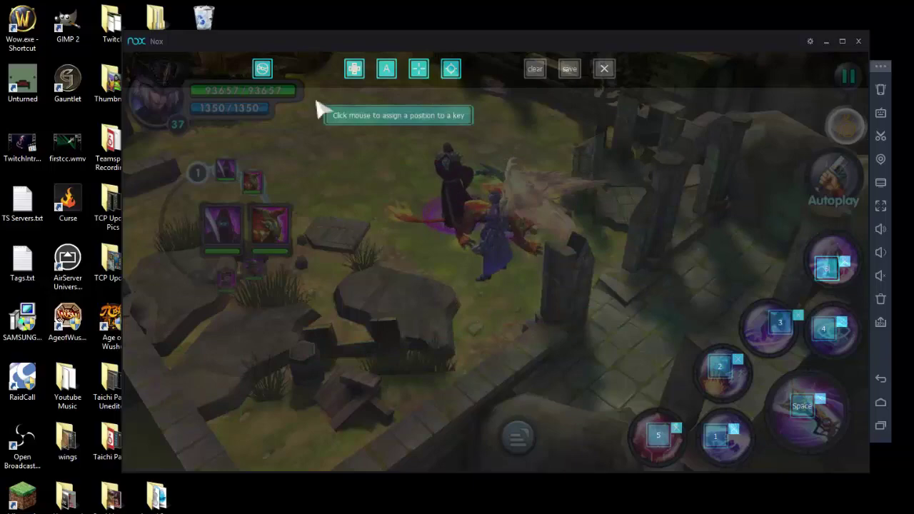
left_click(604, 68)
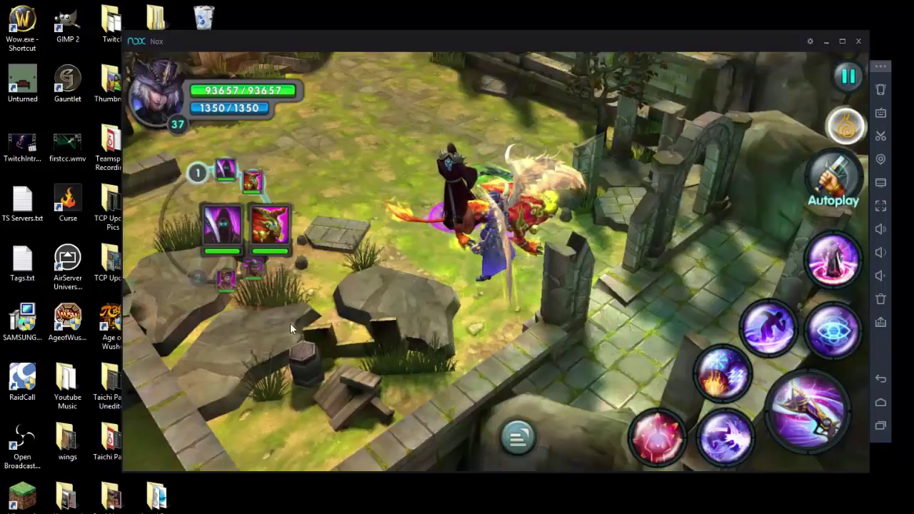
key("d")
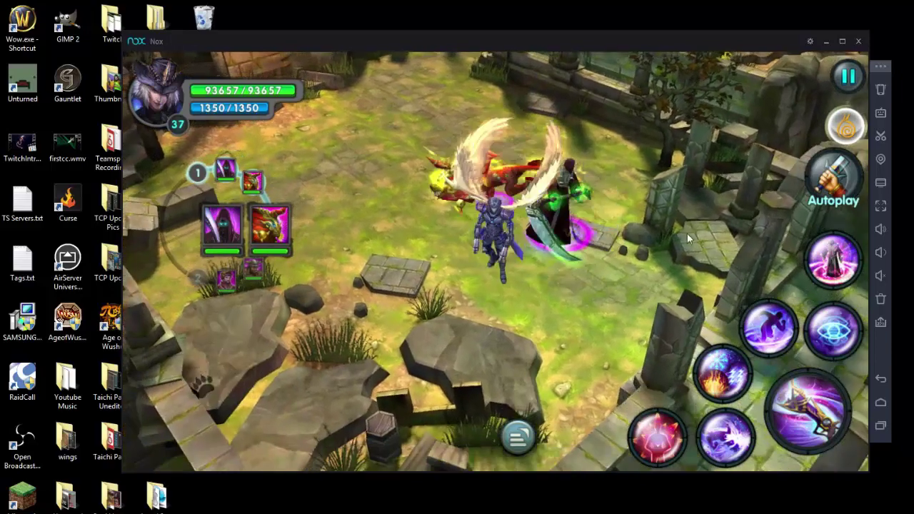
Step: Place a WASD direction pad over the game's lower-left movement area in the keyboard control mapping and save the mapping
left_click(883, 117)
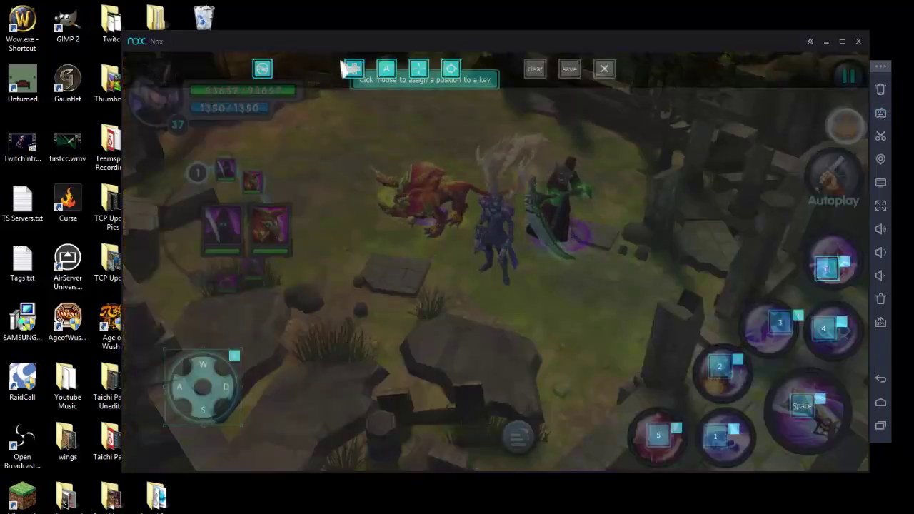
left_click_drag(353, 71, 485, 334)
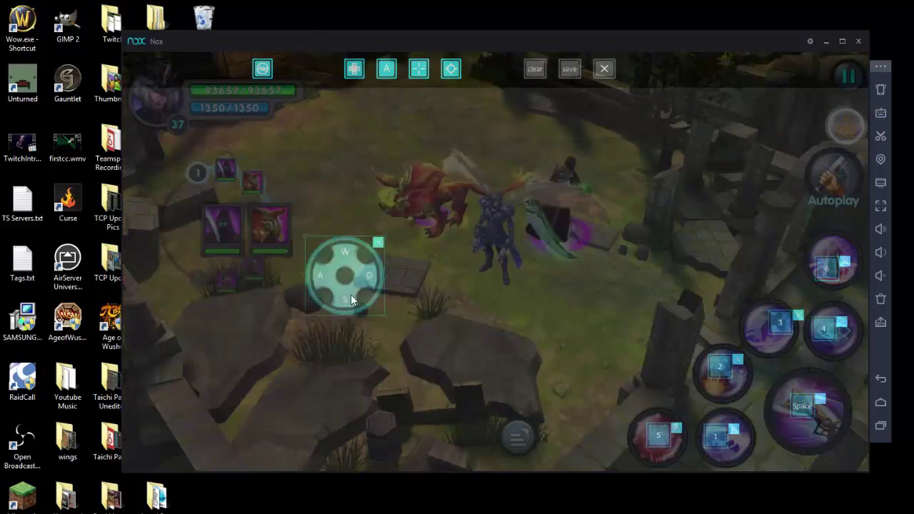
left_click_drag(351, 294, 214, 407)
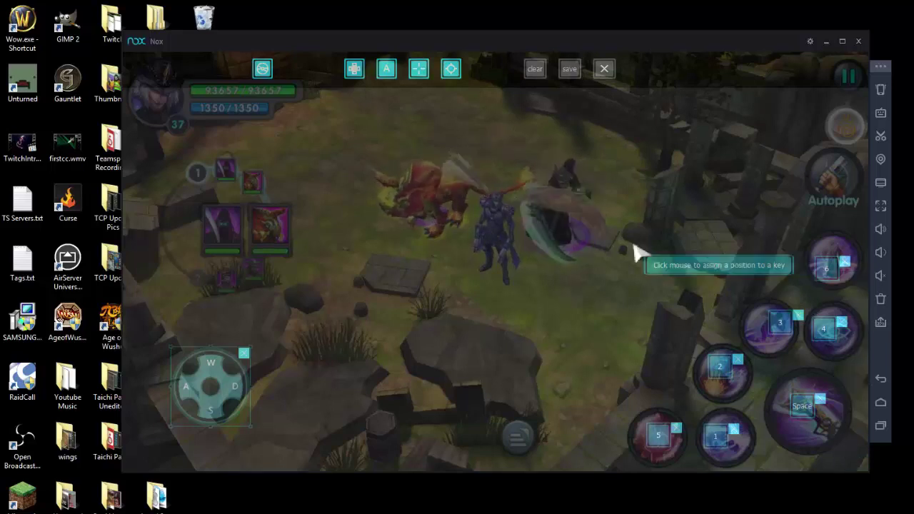
left_click(574, 70)
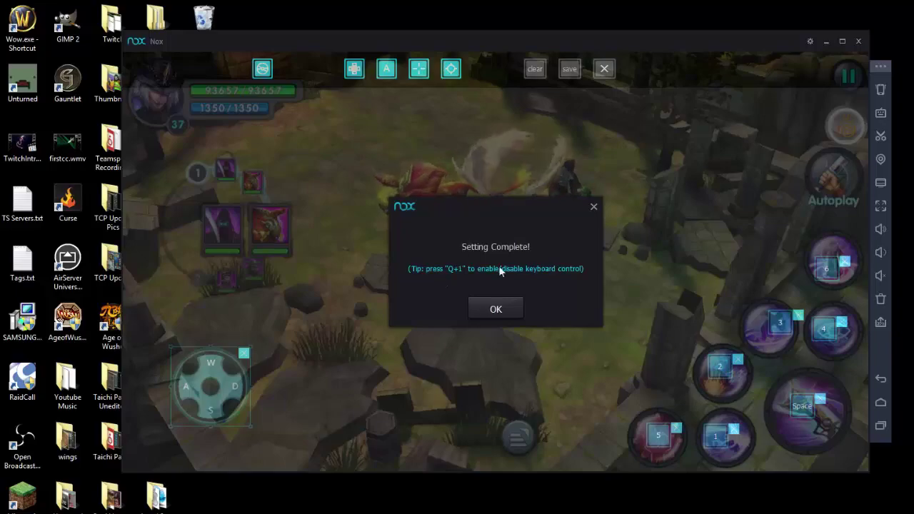
left_click(486, 308)
Step: Test the mapped movement controls by walking the character left, up and right, using the first skill along the way
key("a")
key("w")
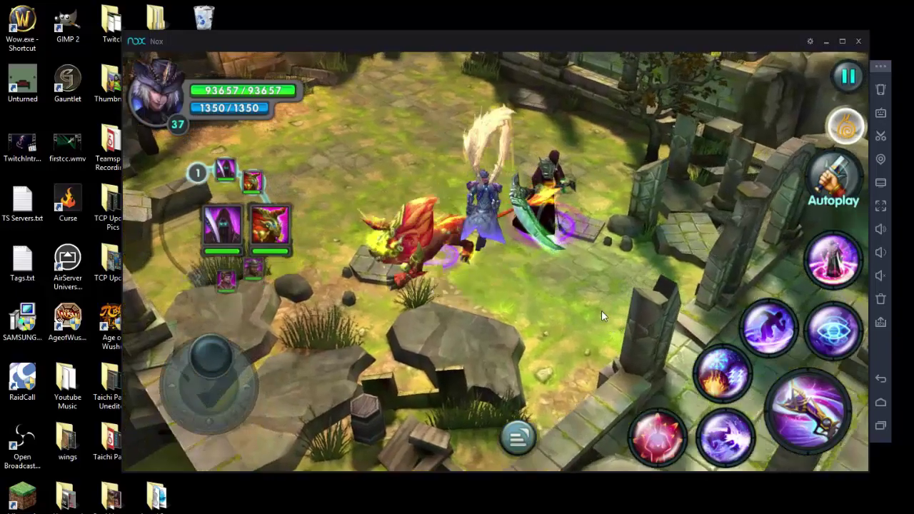
key("w")
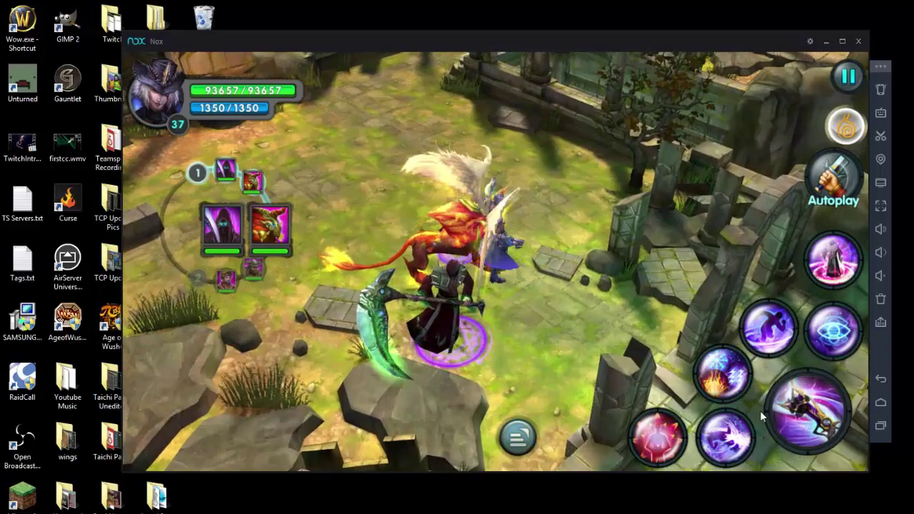
left_click(726, 436)
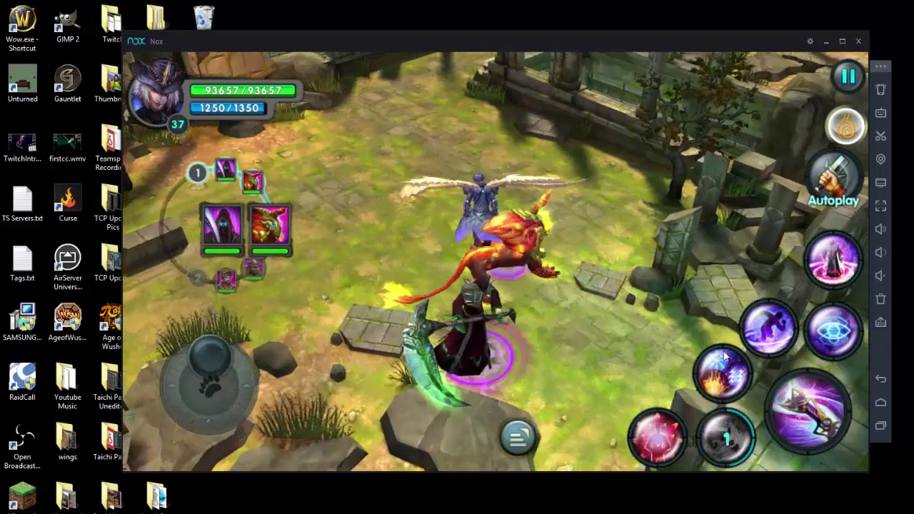
key("d")
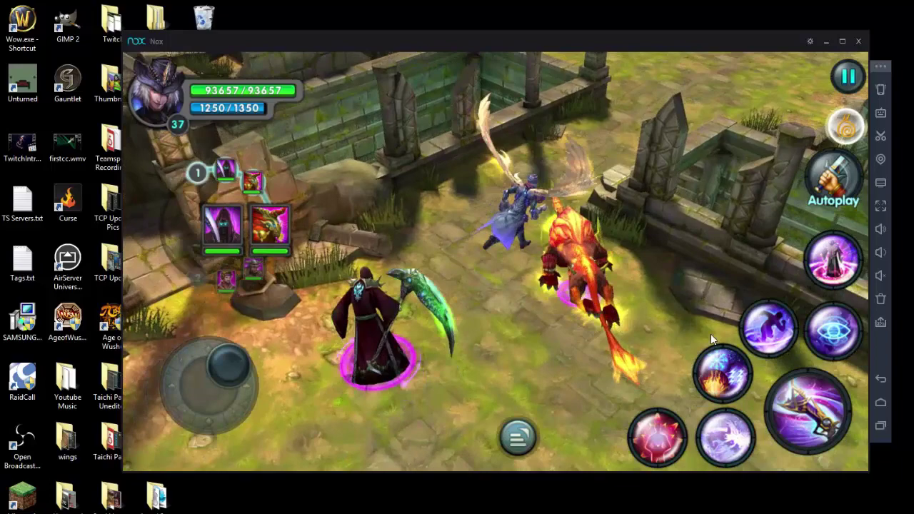
Step: Turn on Autoplay and trigger two of the character's skills manually during the fight
left_click(828, 194)
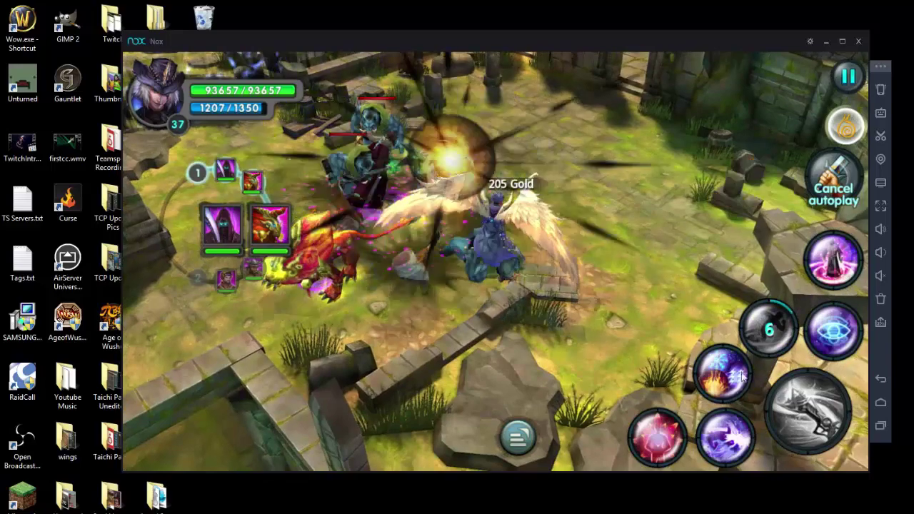
left_click(714, 439)
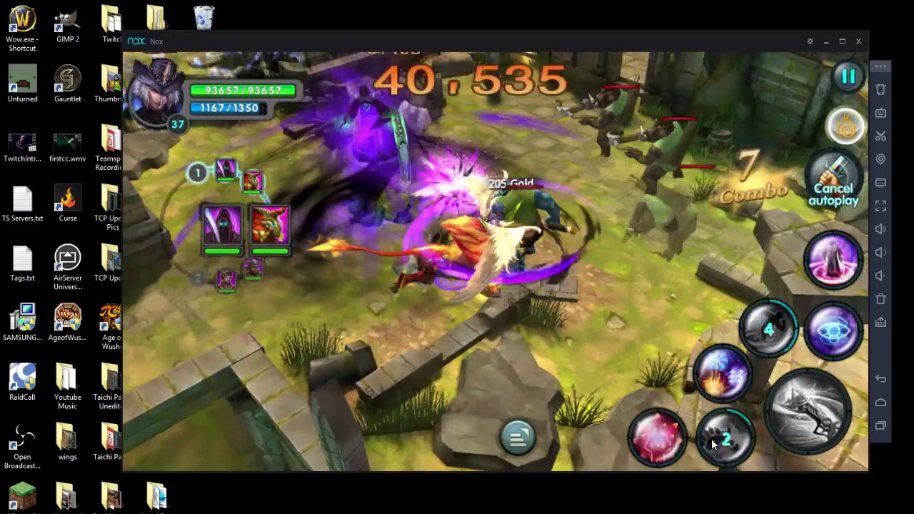
left_click(836, 332)
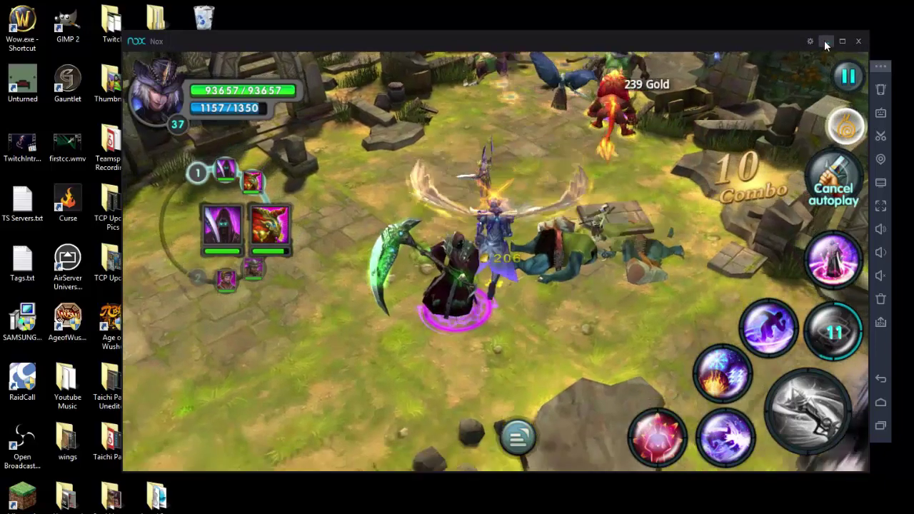
Step: Minimize Nox to view the MultiPlayer emulator manager, and return to the running TaichiPanda game
left_click(825, 41)
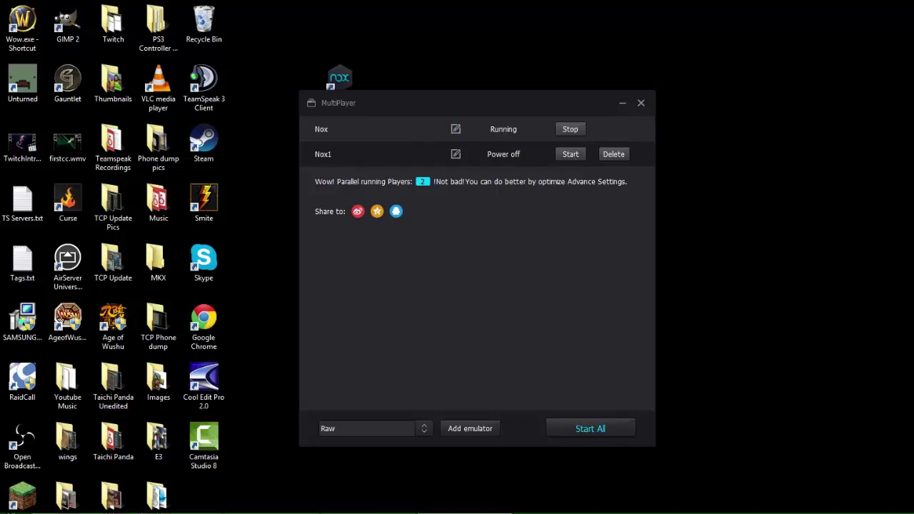
key("alt+Tab")
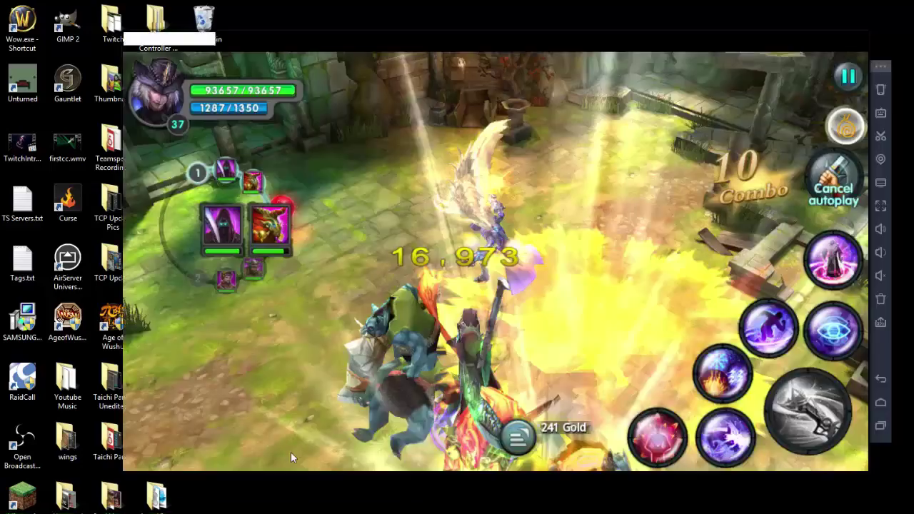